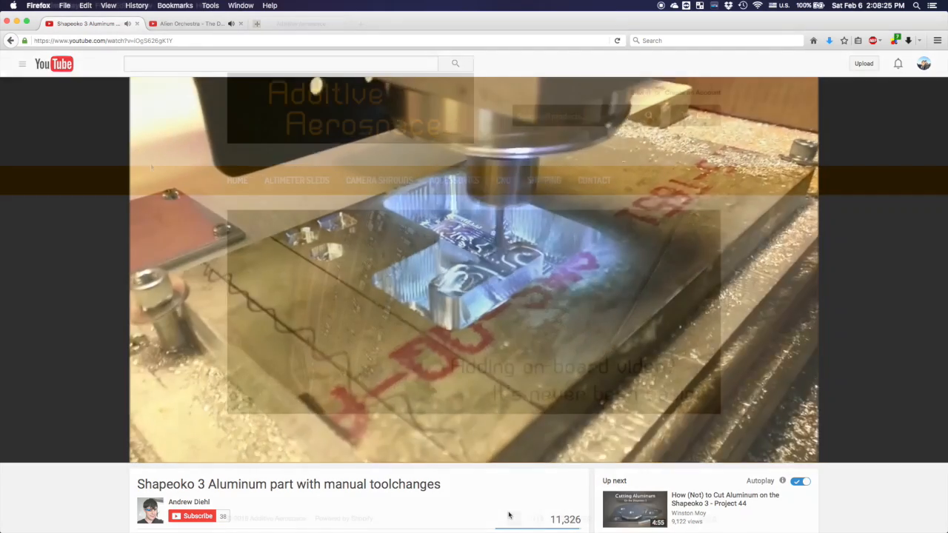
Navigate from Accessories to the sold-out Shapeoko 3 Limit Switch and Probe Kit page at 79.95.
click(315, 181)
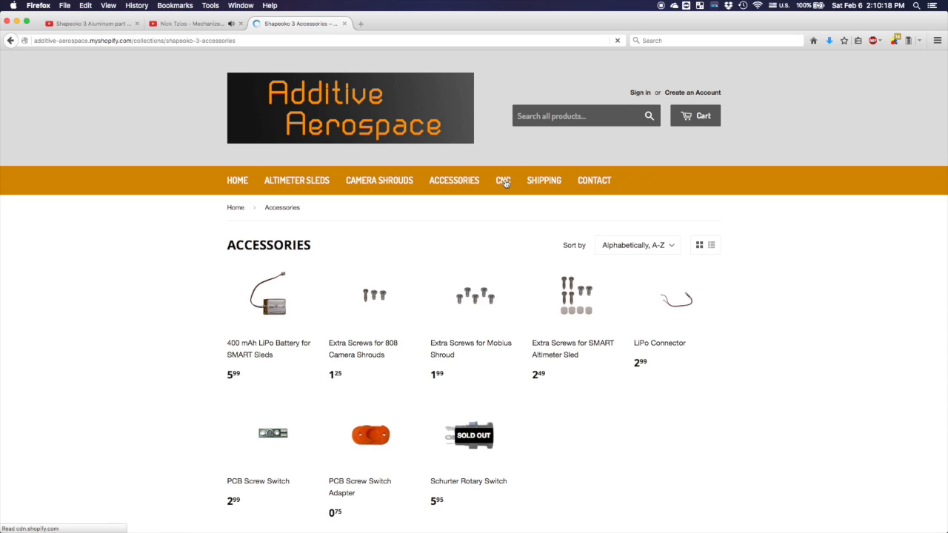
scroll(506, 228, down, 1)
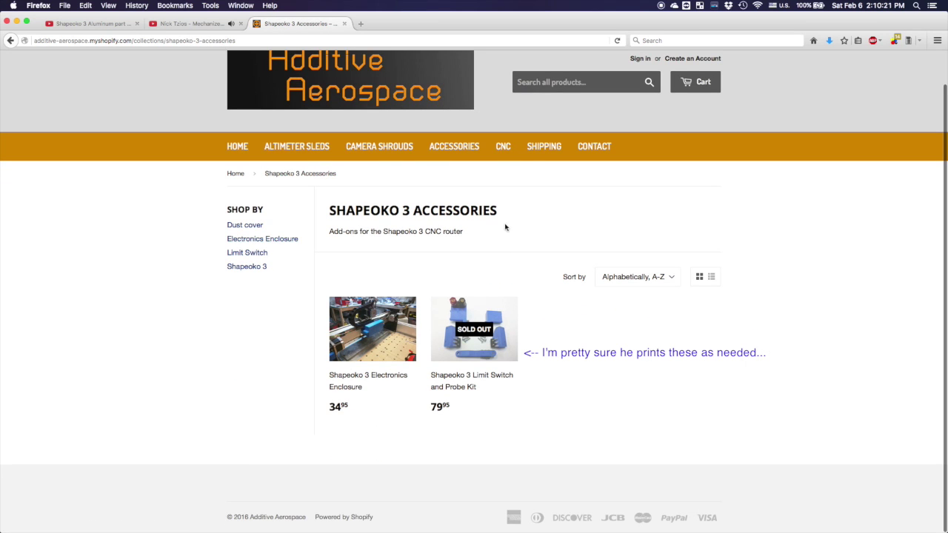
click(489, 334)
scroll(576, 326, down, 3)
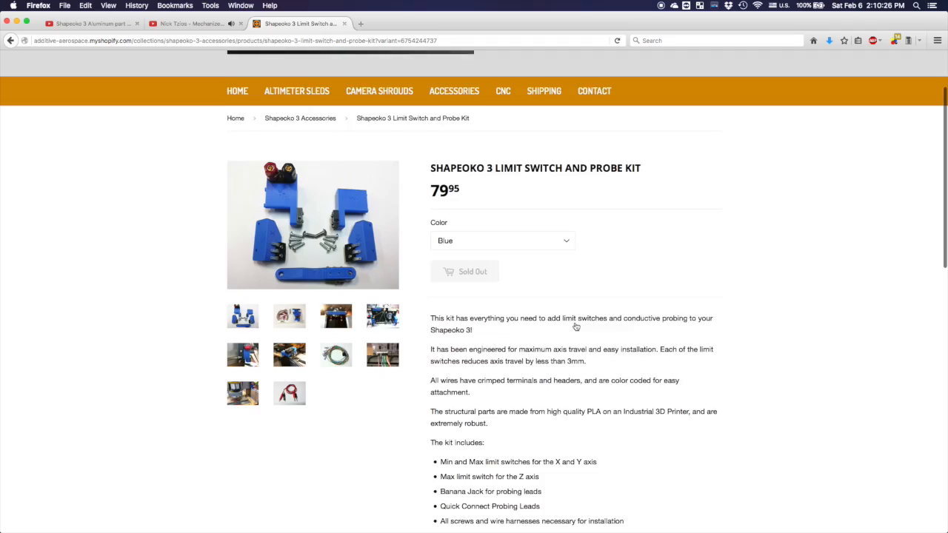